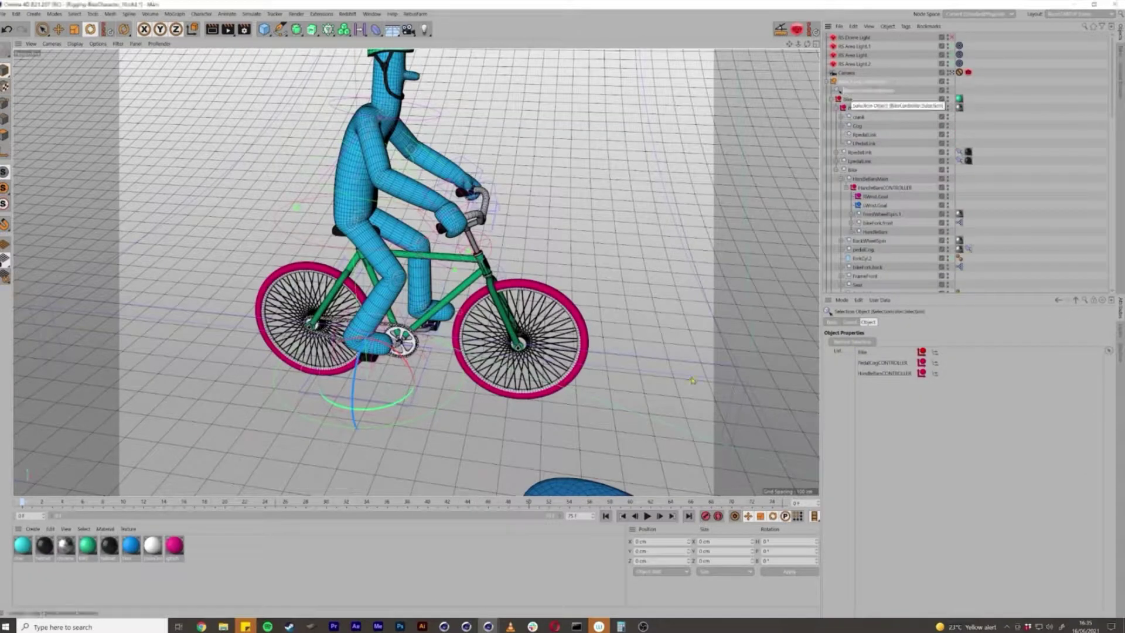
# Restore the Selection tag's set: Bike, PedalCogCONTROLLER and HandleBarsCONTROLLER.
pyautogui.click(847, 342)
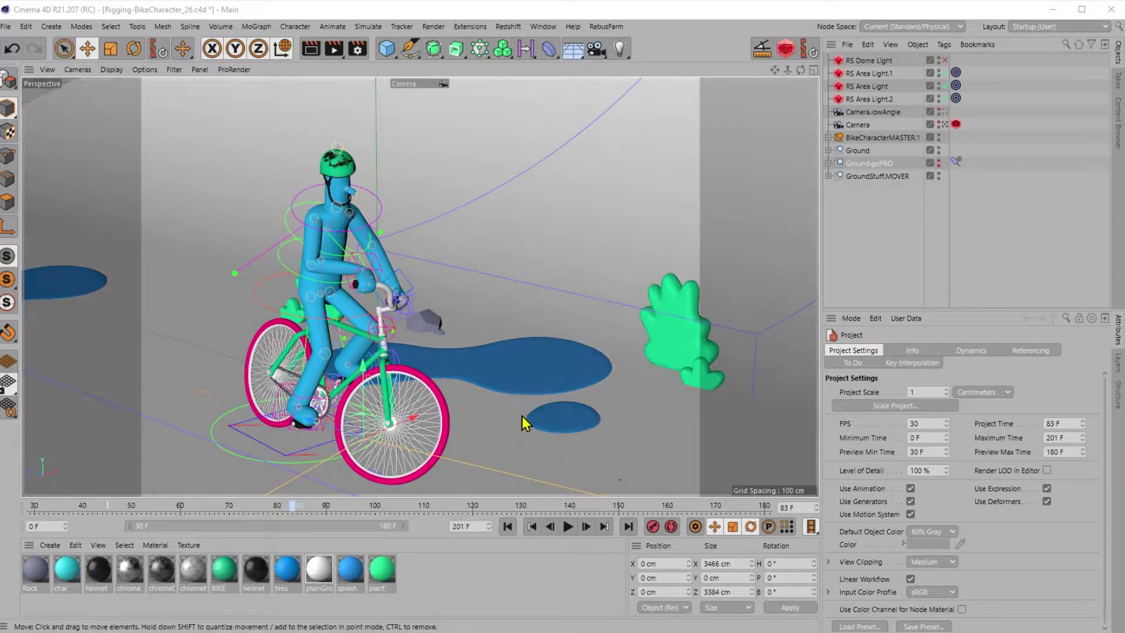
# Move the playhead from frame 83 to about frame 118.
pyautogui.moveTo(290, 504); pyautogui.dragTo(319, 484)
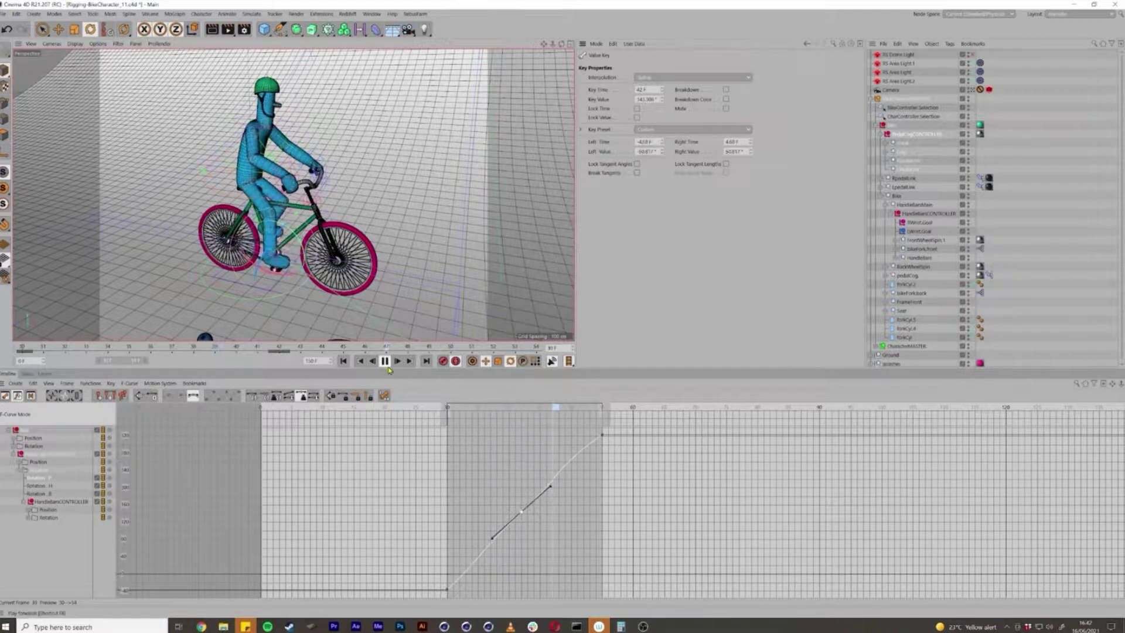
# Switch the Timeline from F-Curve mode to the Dope Sheet keyframe rows.
pyautogui.click(6, 398)
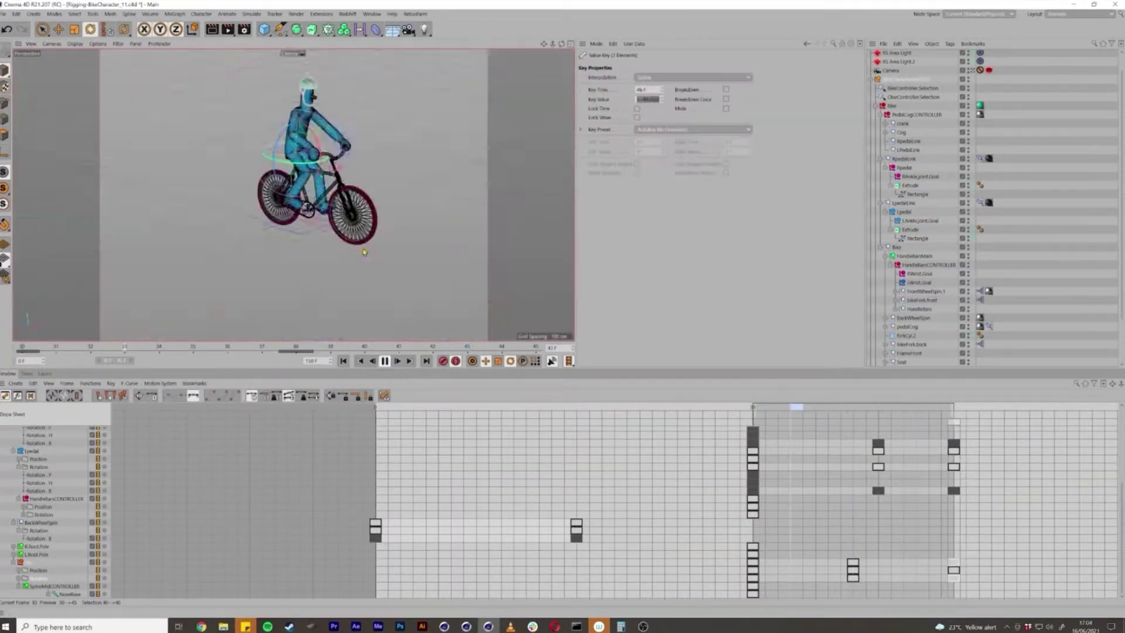
# Move the animation to frame 42.
pyautogui.click(885, 404)
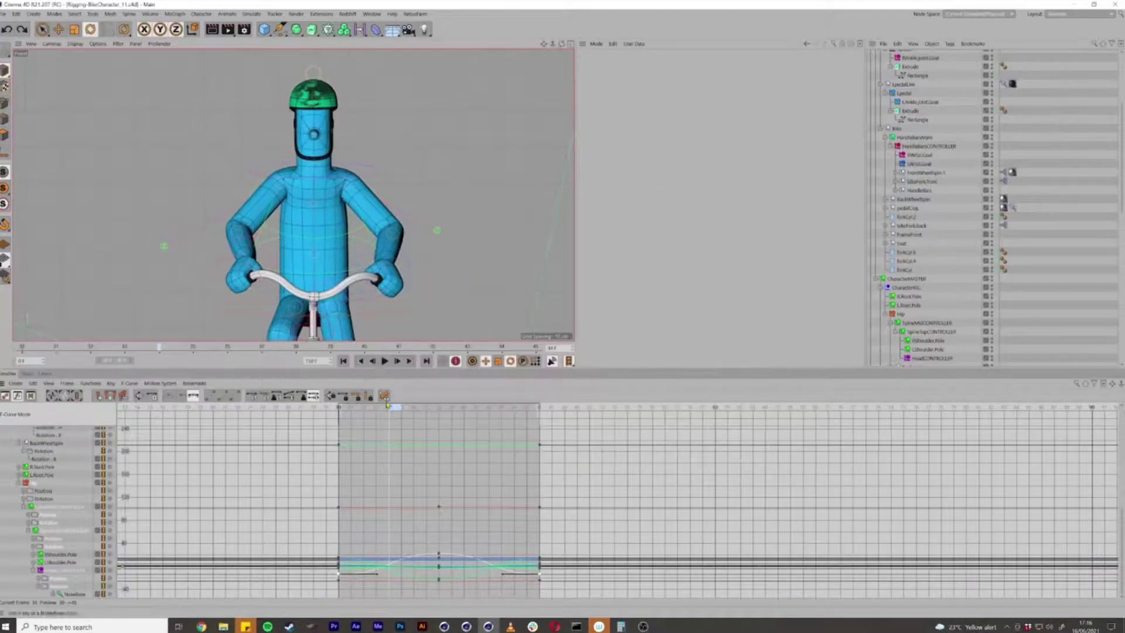
# Select the Hip, SpineMid, SpineTop and Head controllers in turn in the viewport.
pyautogui.click(406, 307)
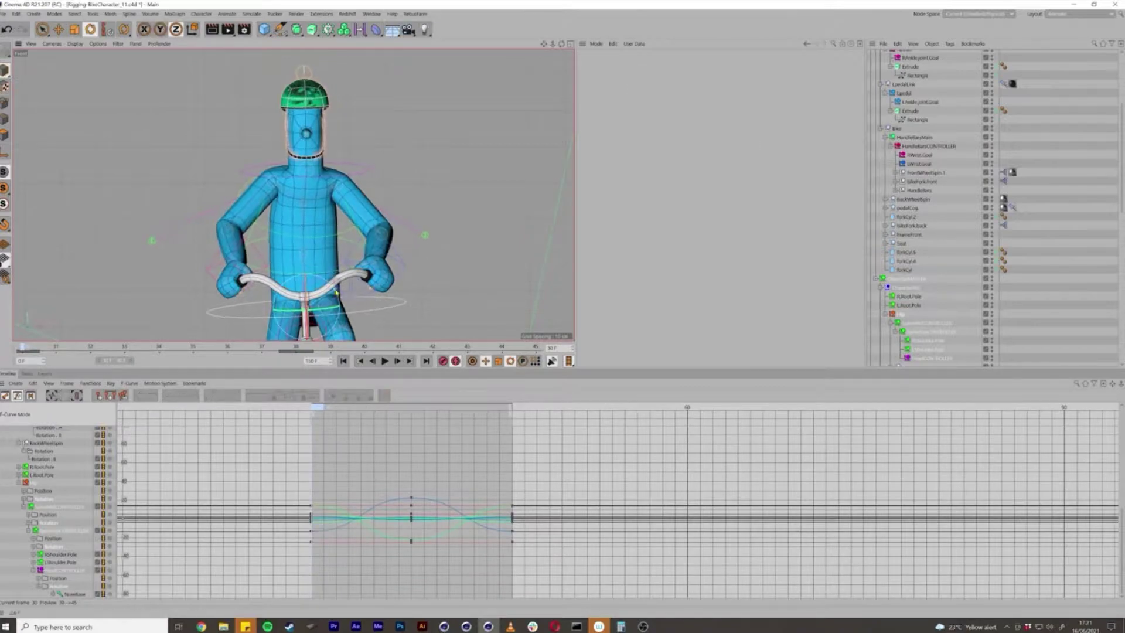
pyautogui.click(330, 234)
pyautogui.click(320, 314)
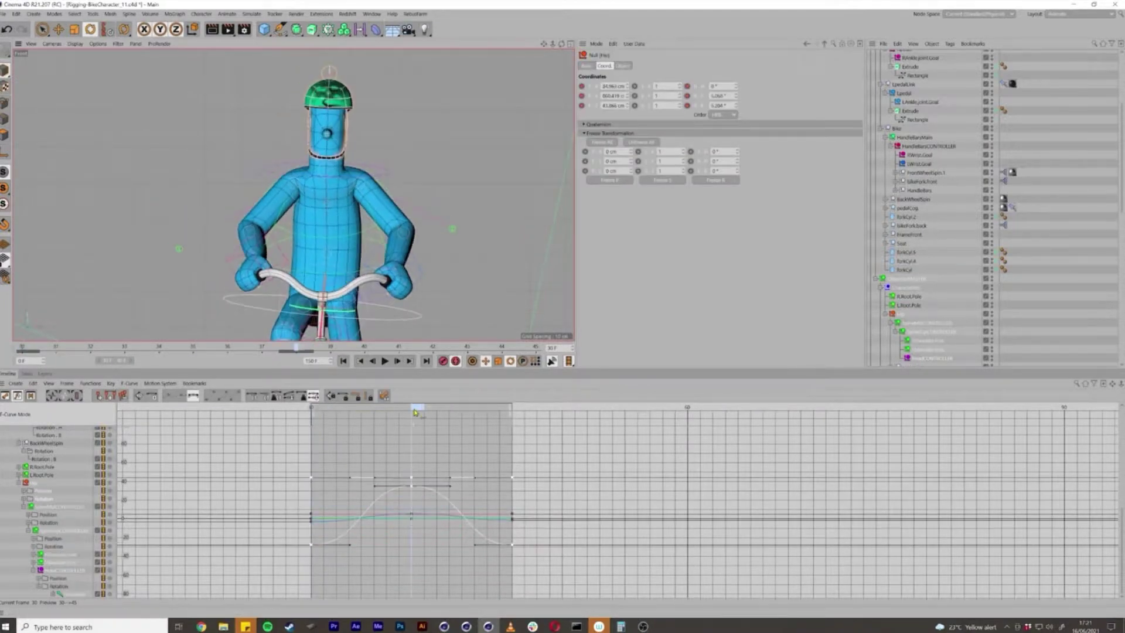
pyautogui.click(384, 174)
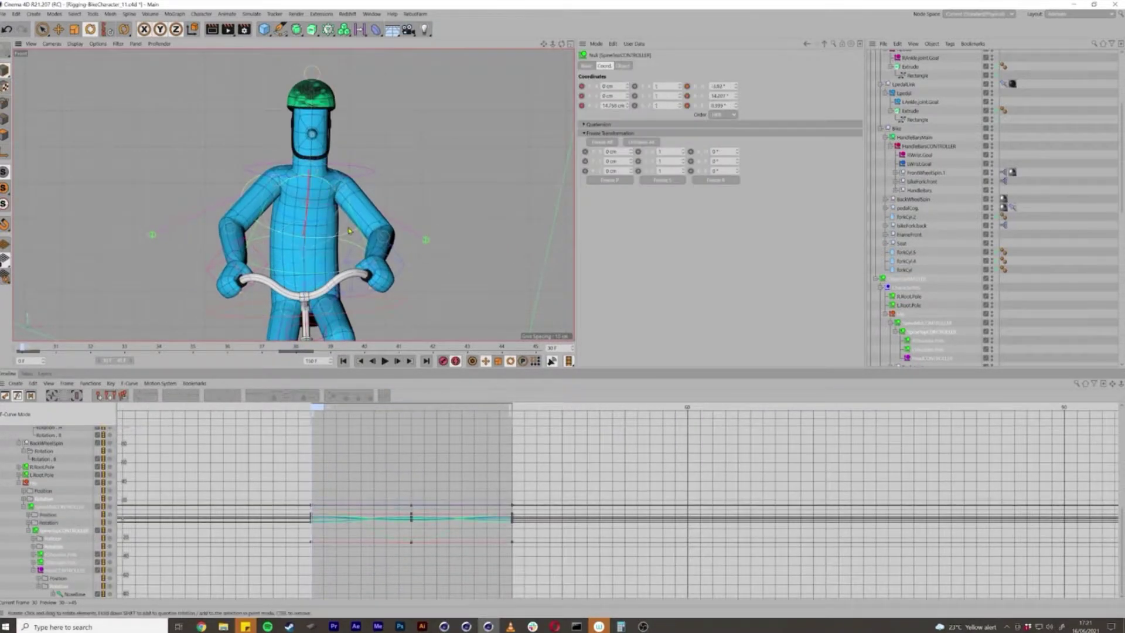
pyautogui.click(380, 172)
# At about frame 38, select SpineTopCONTROLLER and box-select its keys on the F-curves.
pyautogui.moveTo(325, 414); pyautogui.dragTo(417, 410)
pyautogui.click(338, 184)
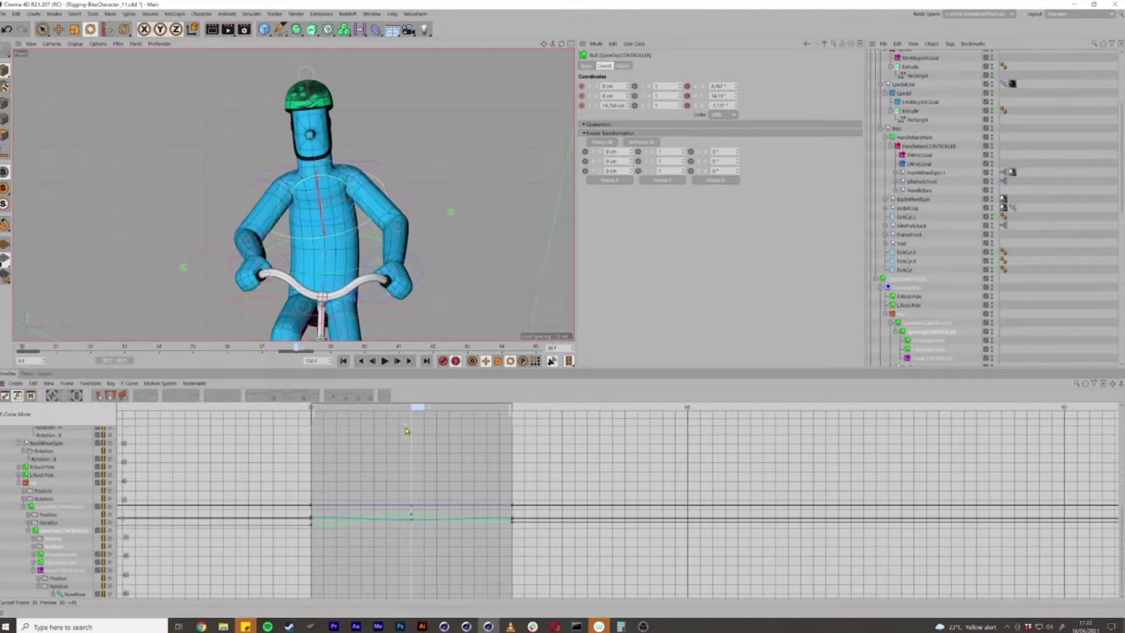
pyautogui.moveTo(446, 487); pyautogui.dragTo(636, 537)
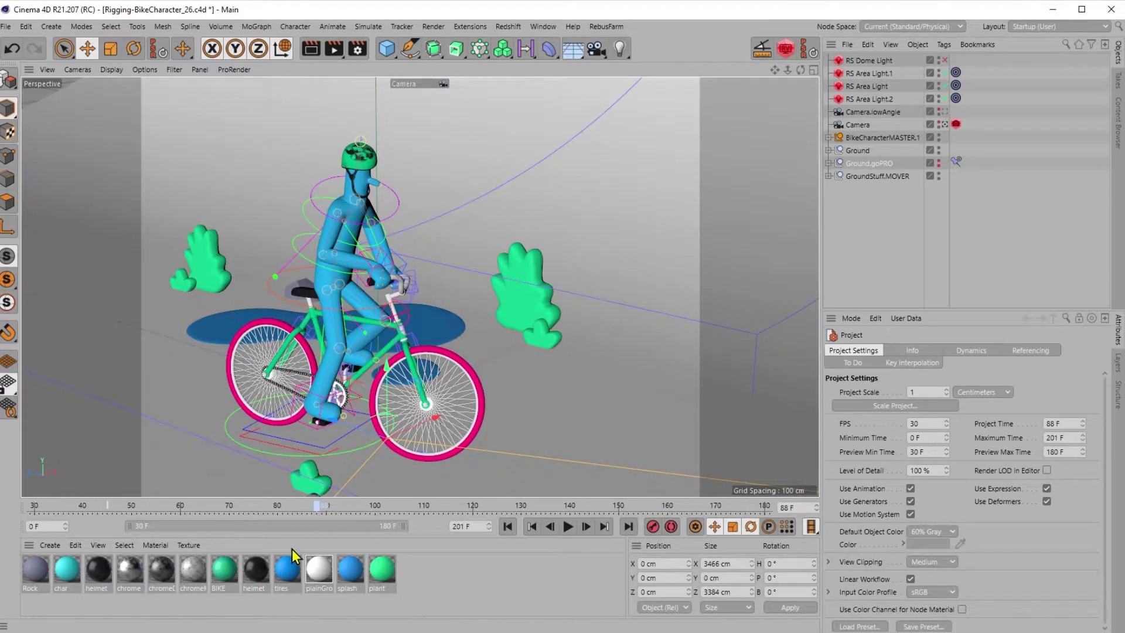
# At frame 71, rotate BikeCharacterMASTER.1 a few degrees in heading, then check frames 67–71.
pyautogui.moveTo(265, 508); pyautogui.dragTo(207, 585)
pyautogui.press('g')
pyautogui.press('g')
pyautogui.press('g')
pyautogui.press('g')
pyautogui.press('g')
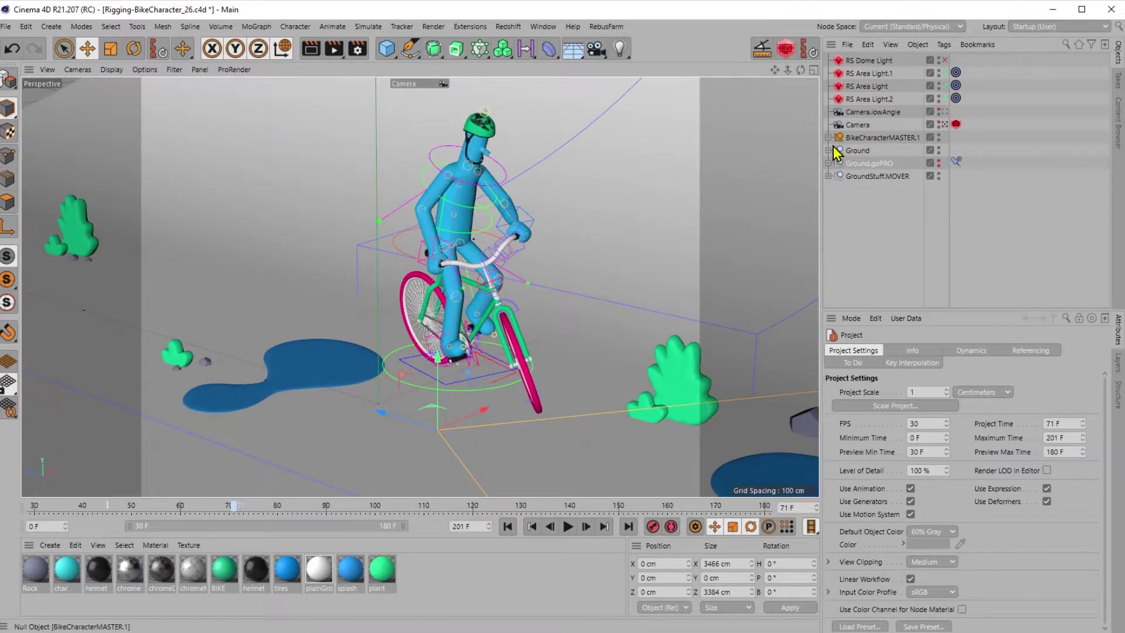
pyautogui.click(857, 139)
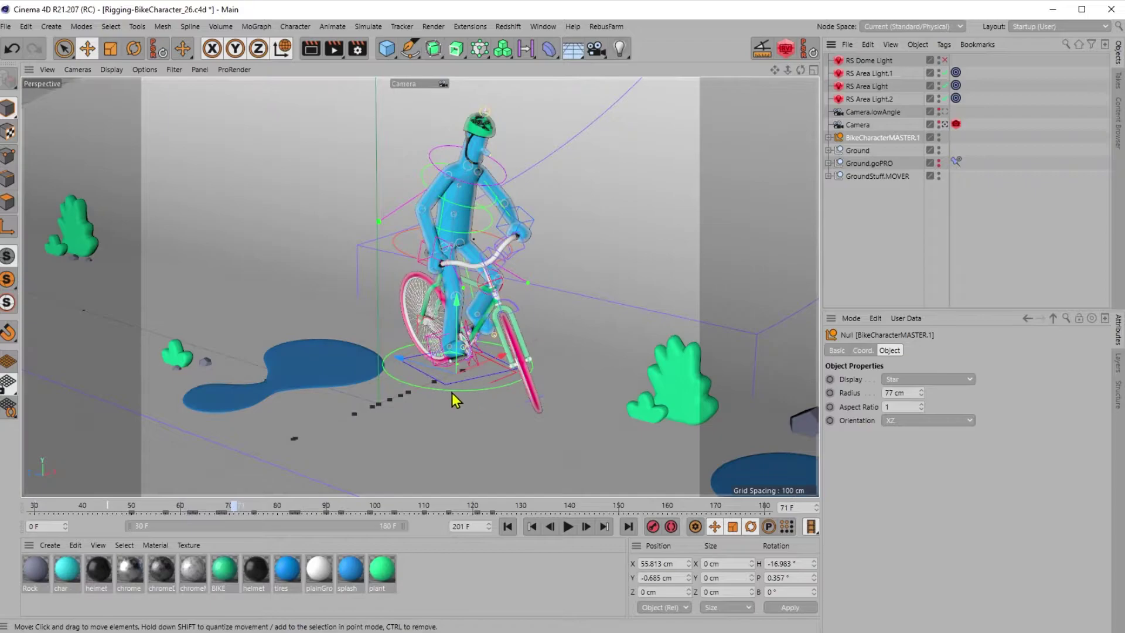
pyautogui.press('r')
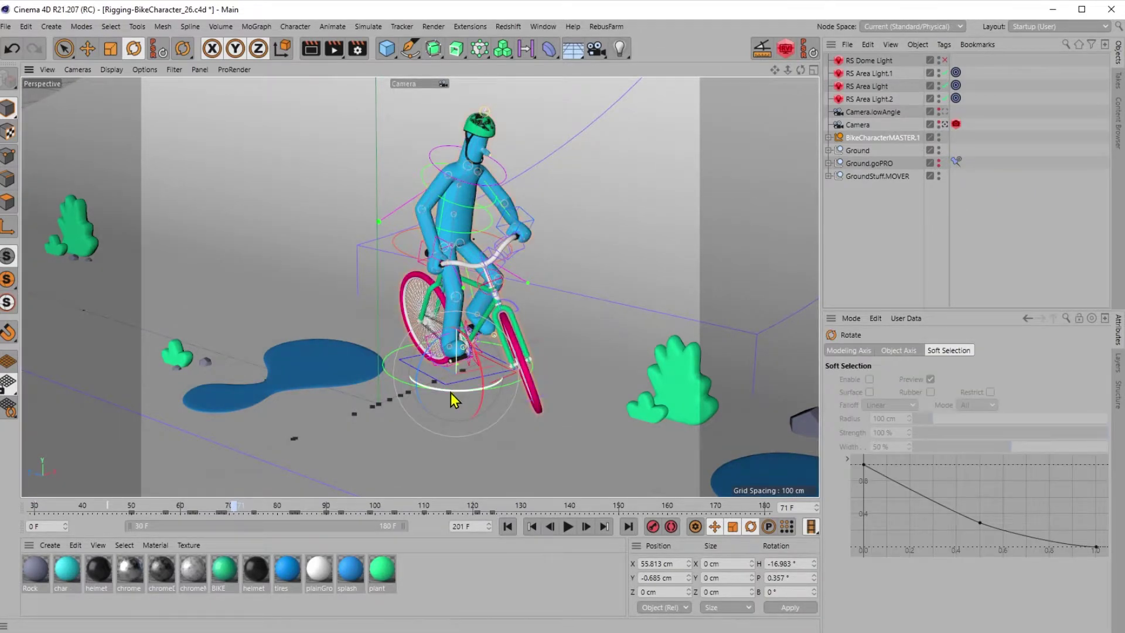
pyautogui.moveTo(463, 401)
pyautogui.mouseDown()
pyautogui.moveTo(449, 404)
pyautogui.moveTo(494, 377)
pyautogui.moveTo(430, 401)
pyautogui.moveTo(472, 377)
pyautogui.moveTo(459, 392)
pyautogui.moveTo(468, 400)
pyautogui.moveTo(458, 399)
pyautogui.mouseUp()
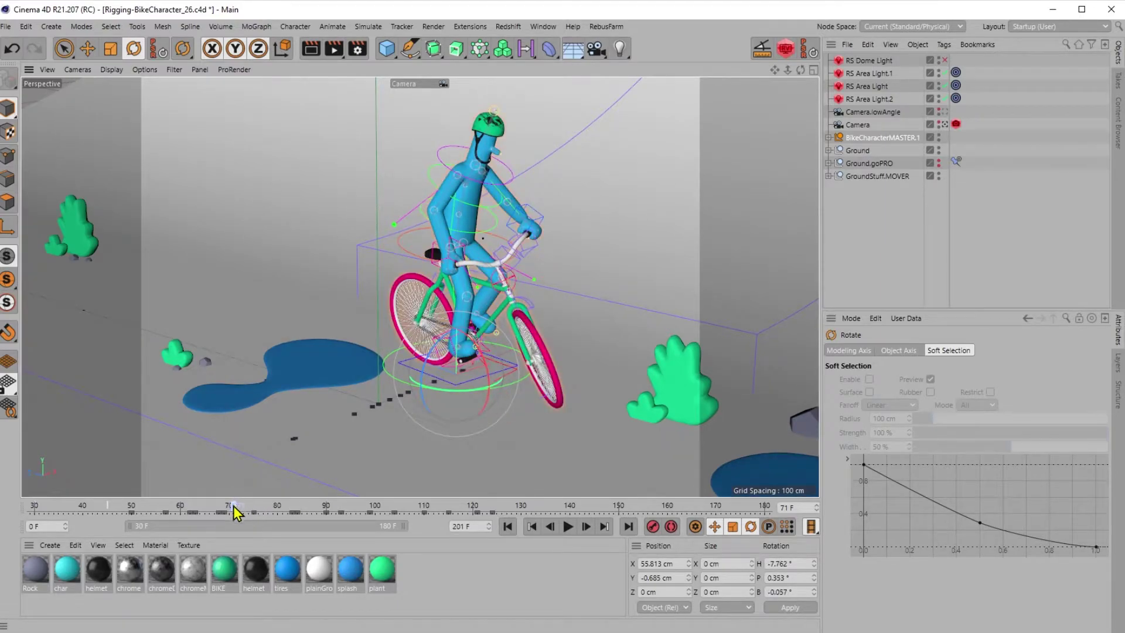
pyautogui.moveTo(234, 513); pyautogui.dragTo(282, 493)
pyautogui.click(328, 282)
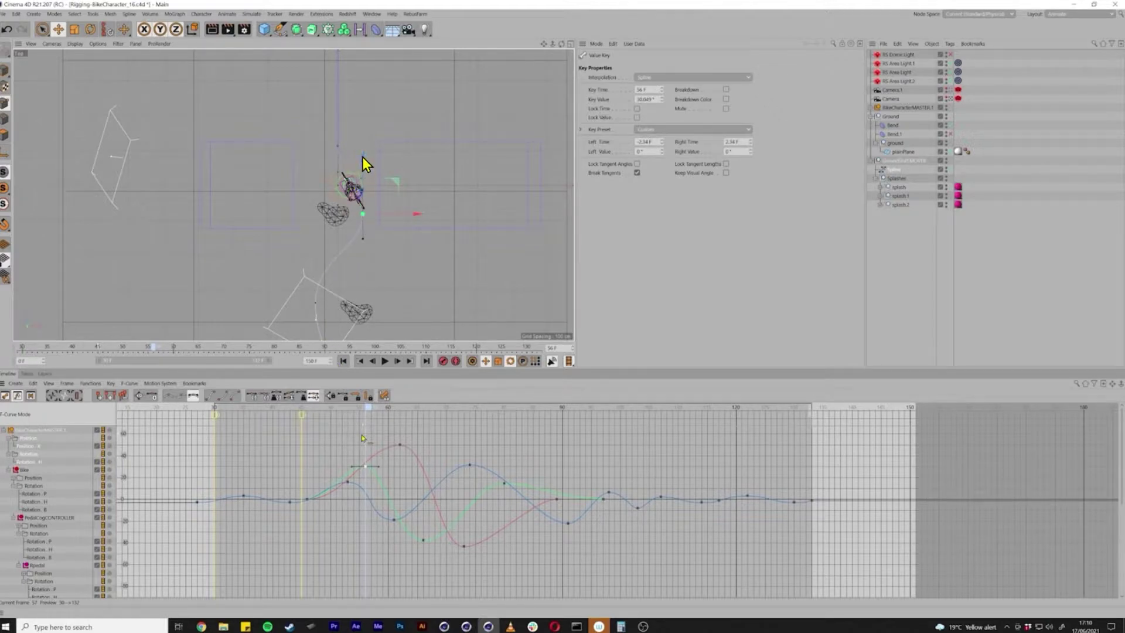
# Undo three recent curve edits and add a new key on the F-curve at frame 50.
pyautogui.click(362, 214)
pyautogui.hotkey('ctrl', 'z')
pyautogui.hotkey('ctrl', 'z')
pyautogui.hotkey('ctrl', 'z')
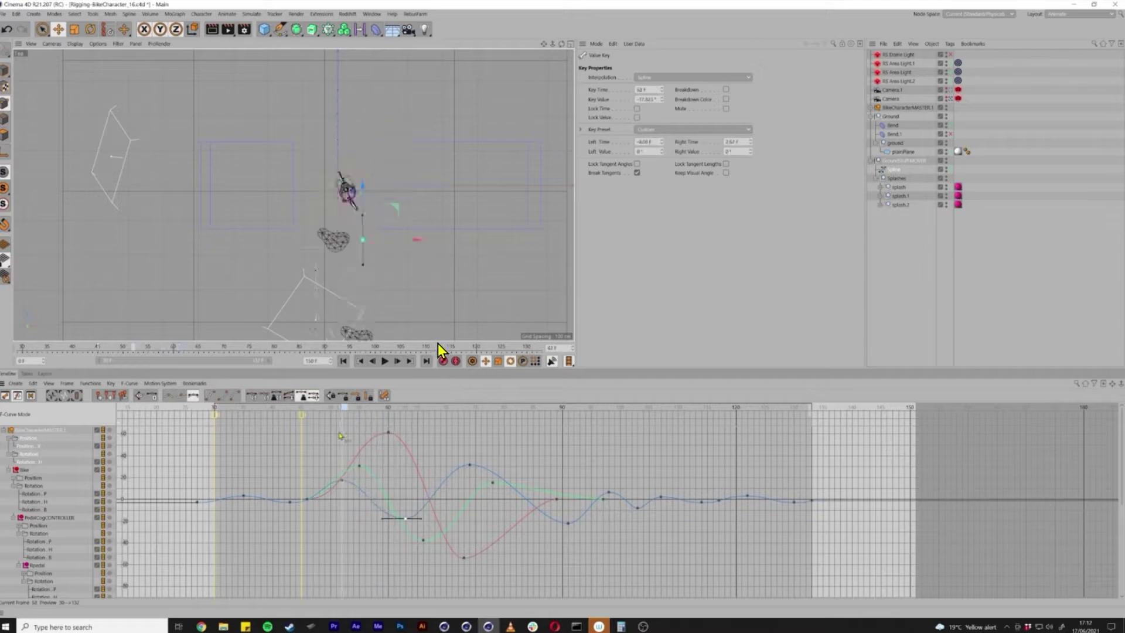
pyautogui.hotkey('ctrl', 'z')
pyautogui.hotkey('ctrl', 'z')
pyautogui.hotkey('ctrl', 'z')
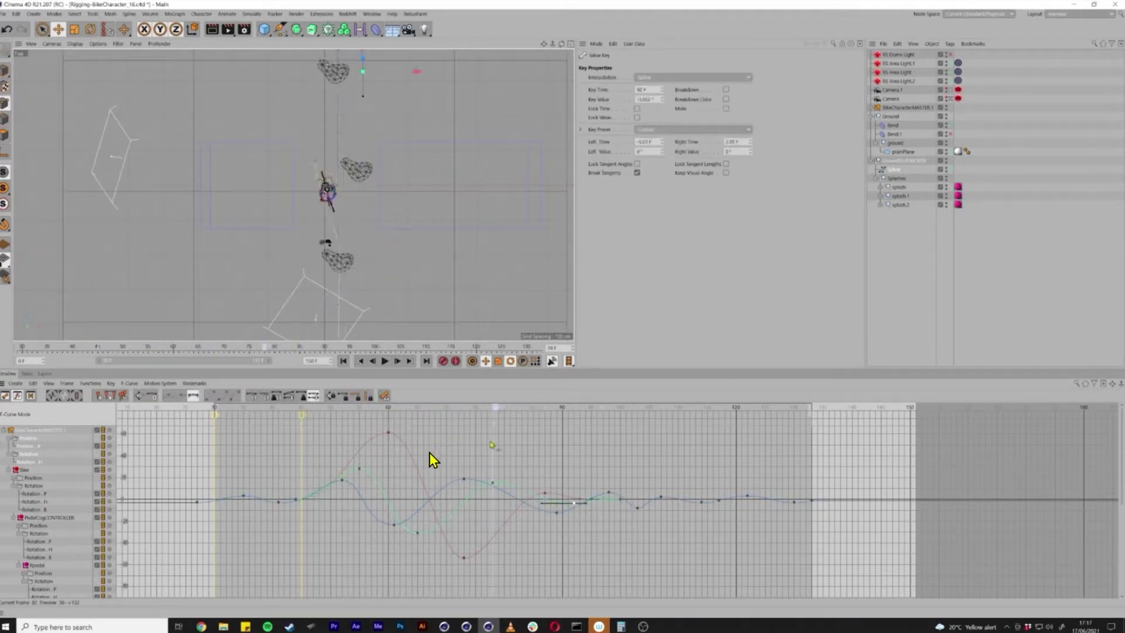
pyautogui.hotkey('ctrl', 'z')
pyautogui.hotkey('ctrl', 'z')
pyautogui.hotkey('ctrl', 'z')
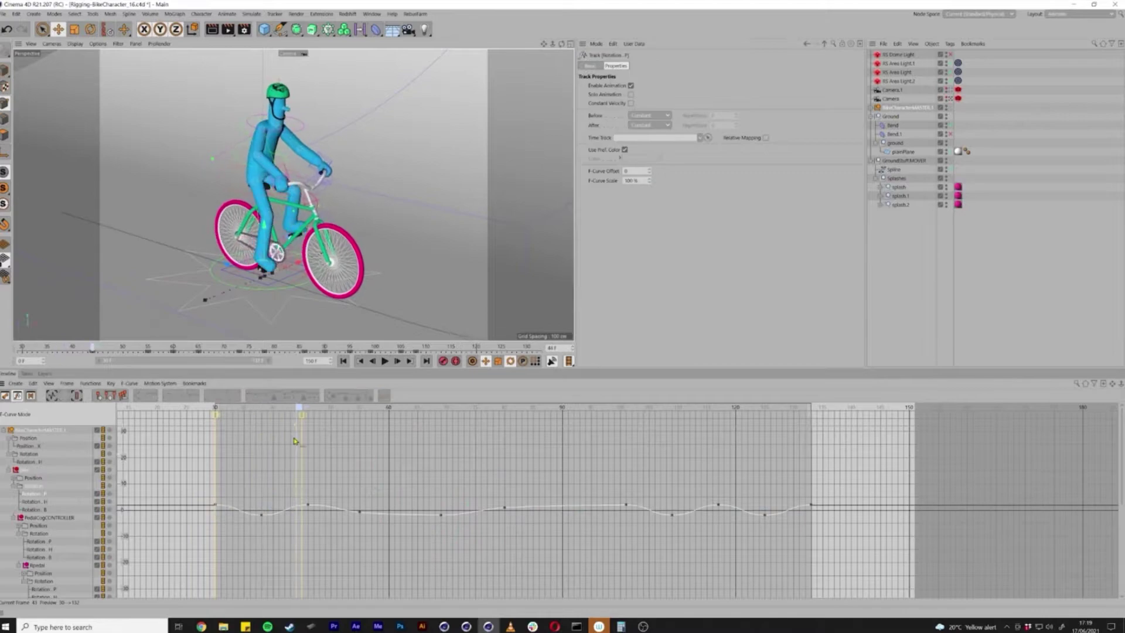
pyautogui.keyDown('ctrl'); pyautogui.click(330, 525); pyautogui.keyUp('ctrl')
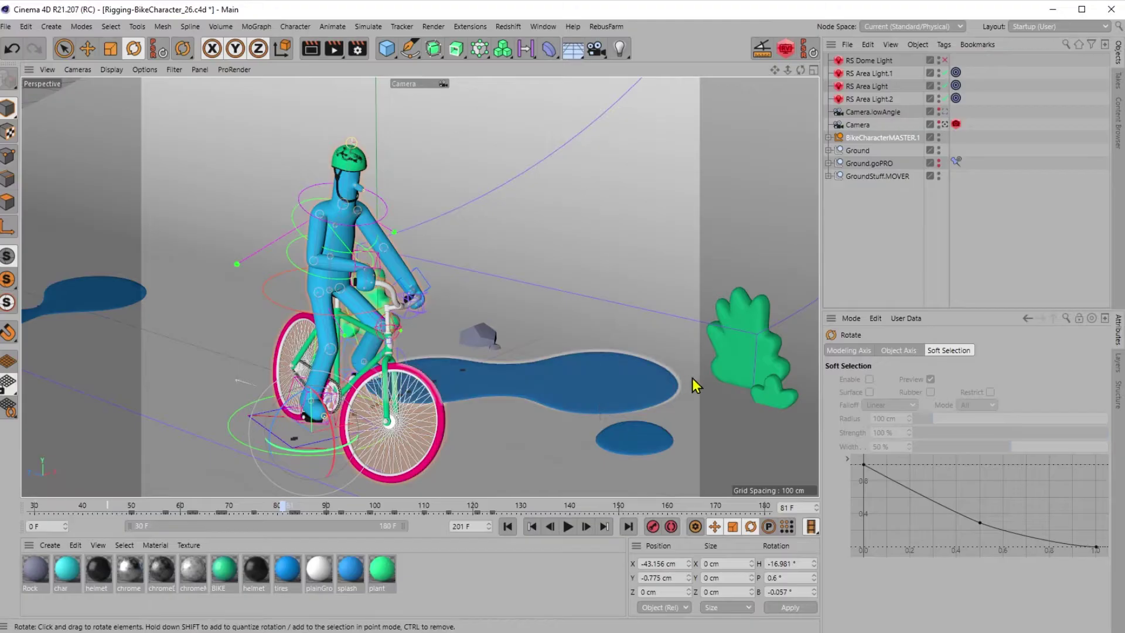
# Advance the playhead from frame 81 to frame 116.
pyautogui.moveTo(281, 505); pyautogui.dragTo(404, 468)
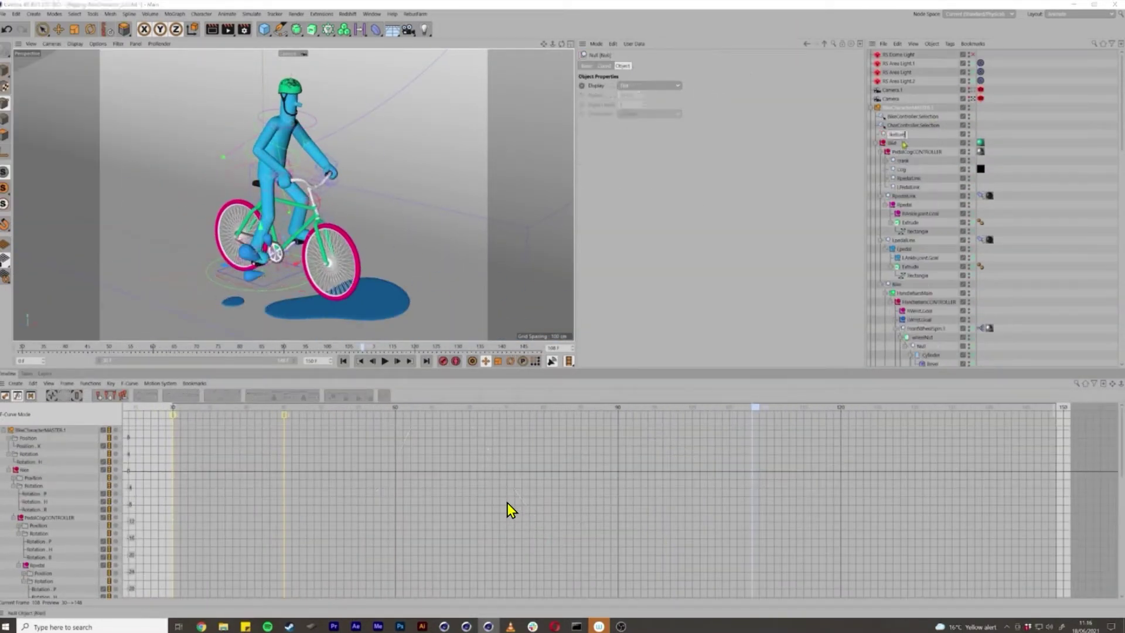
# Play the animation, then toggle the viewport to the four-view layout.
pyautogui.click(385, 361)
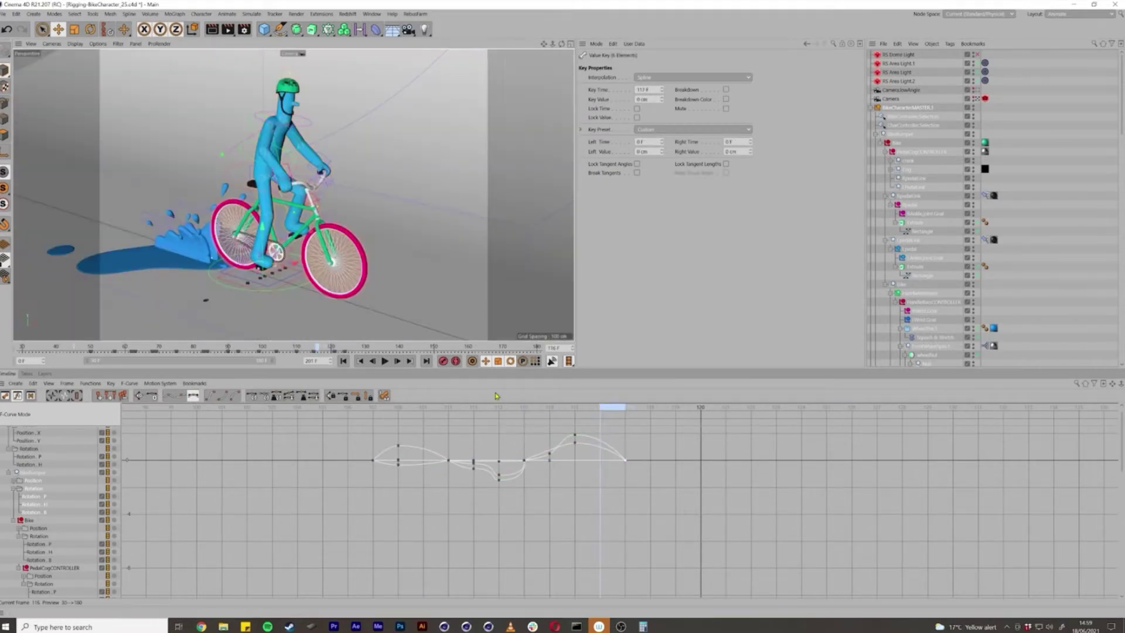
pyautogui.middleClick(143, 135)
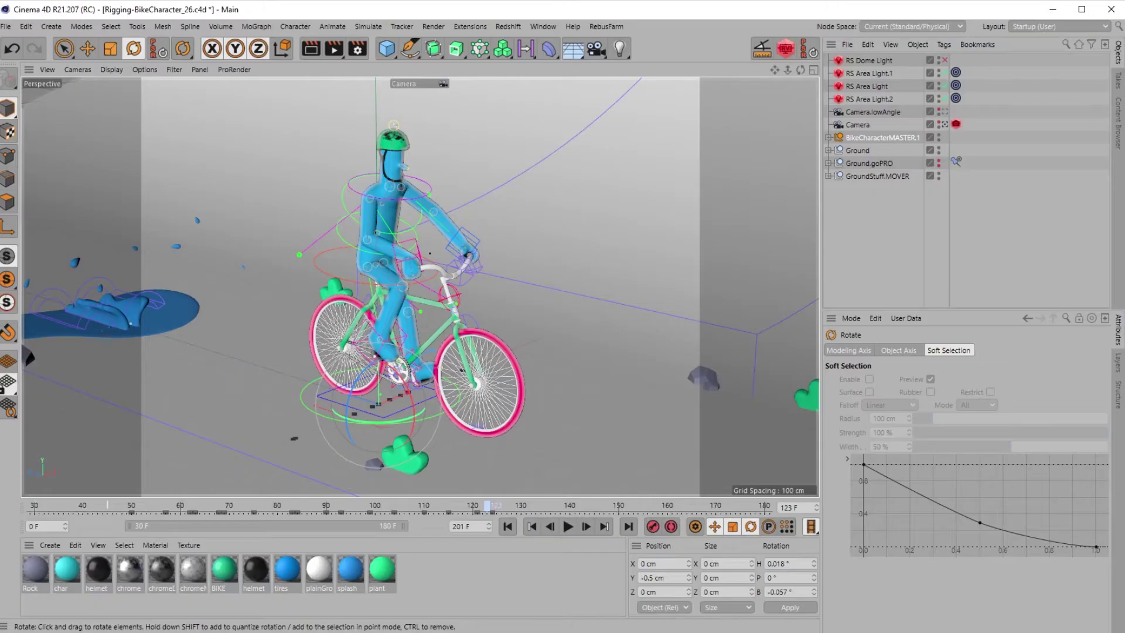
# Scrub back to frame 109, then forward to 113 through the puddle splash.
pyautogui.moveTo(486, 507); pyautogui.dragTo(435, 497)
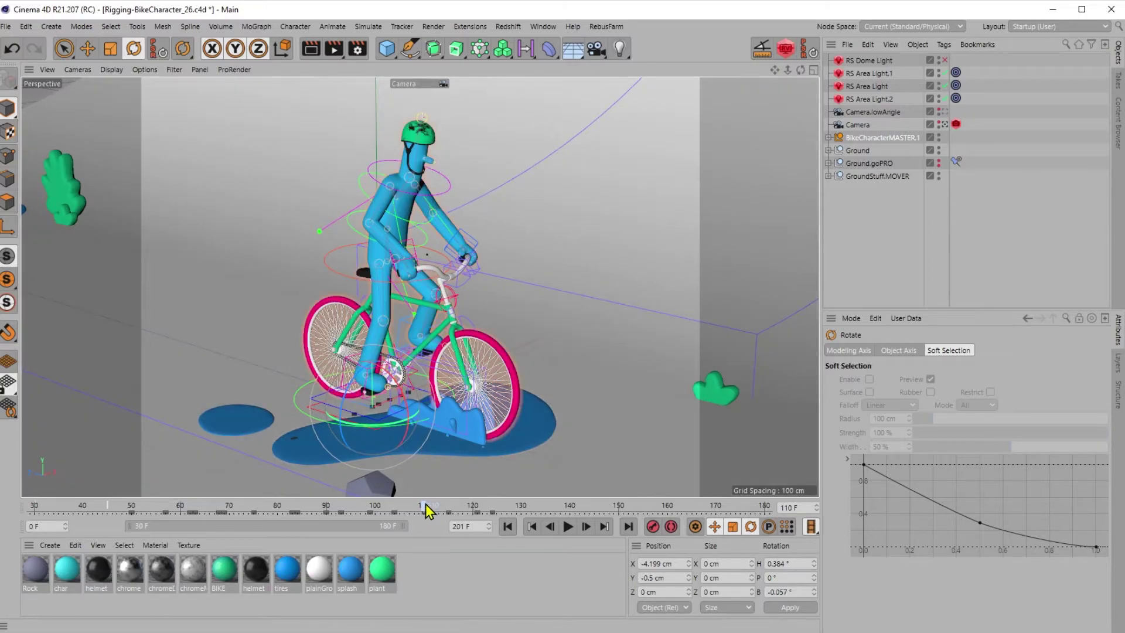
pyautogui.moveTo(426, 504)
pyautogui.mouseDown()
pyautogui.moveTo(472, 516)
pyautogui.moveTo(402, 509)
pyautogui.moveTo(426, 508)
pyautogui.mouseUp()
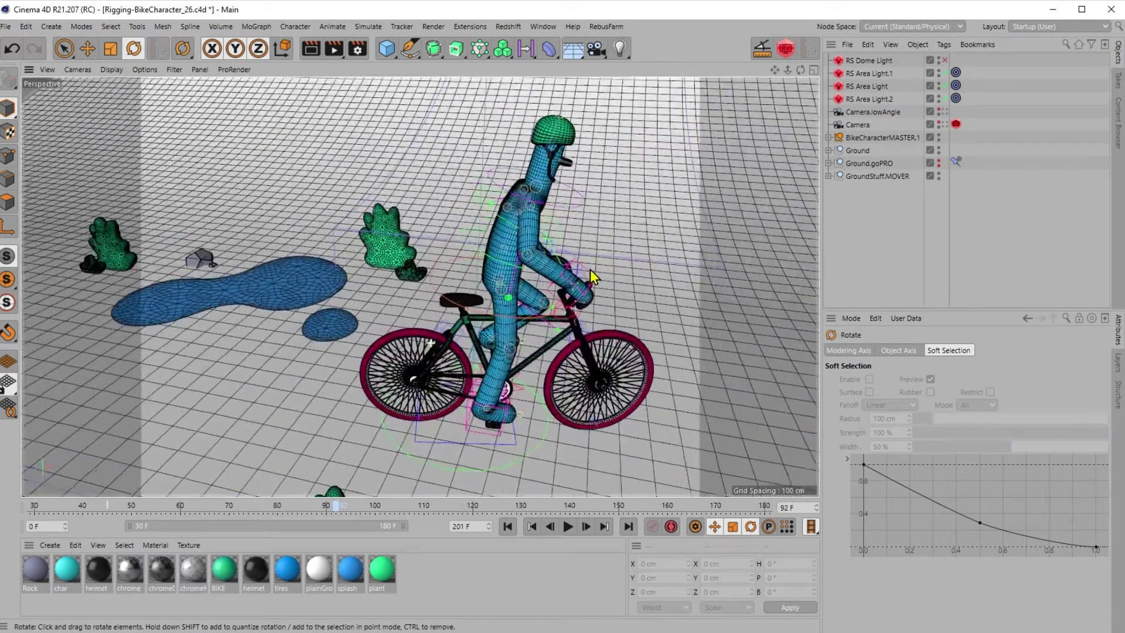
# View the ride from behind the rider, then from wide and high front views of the ramp near frame 66.
pyautogui.keyDown('alt'); pyautogui.moveTo(589, 269); pyautogui.dragTo(414, 273); pyautogui.keyUp('alt')
pyautogui.hotkey('ctrl', 'shift', 'z')
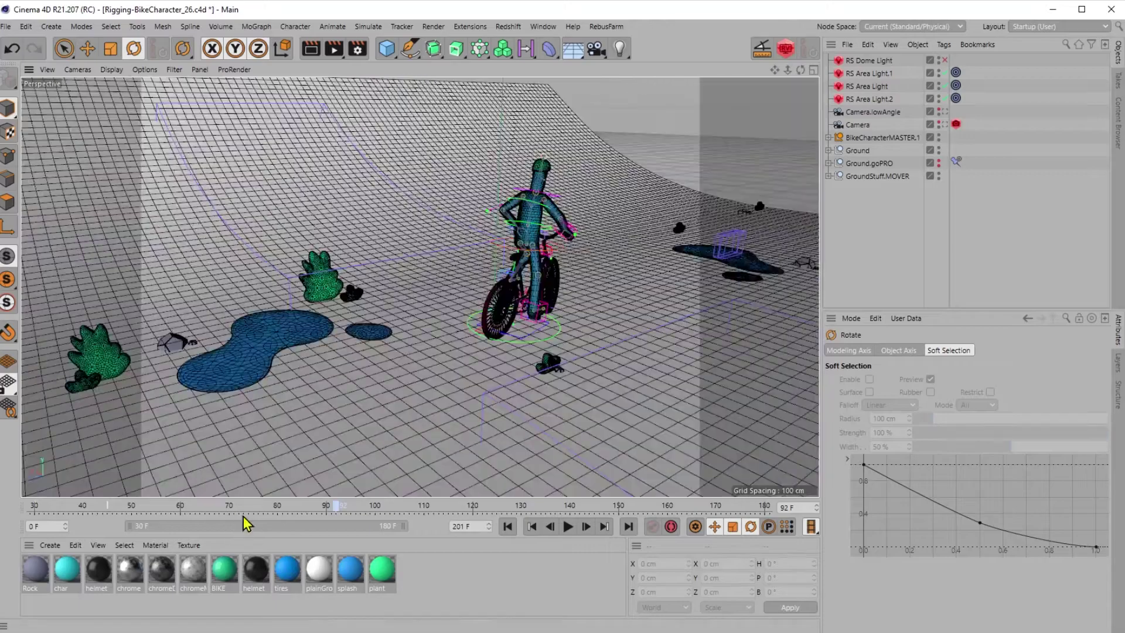
pyautogui.moveTo(265, 500); pyautogui.dragTo(176, 449)
pyautogui.hotkey('ctrl', 'shift', 'z')
pyautogui.hotkey('ctrl', 'shift', 'z')
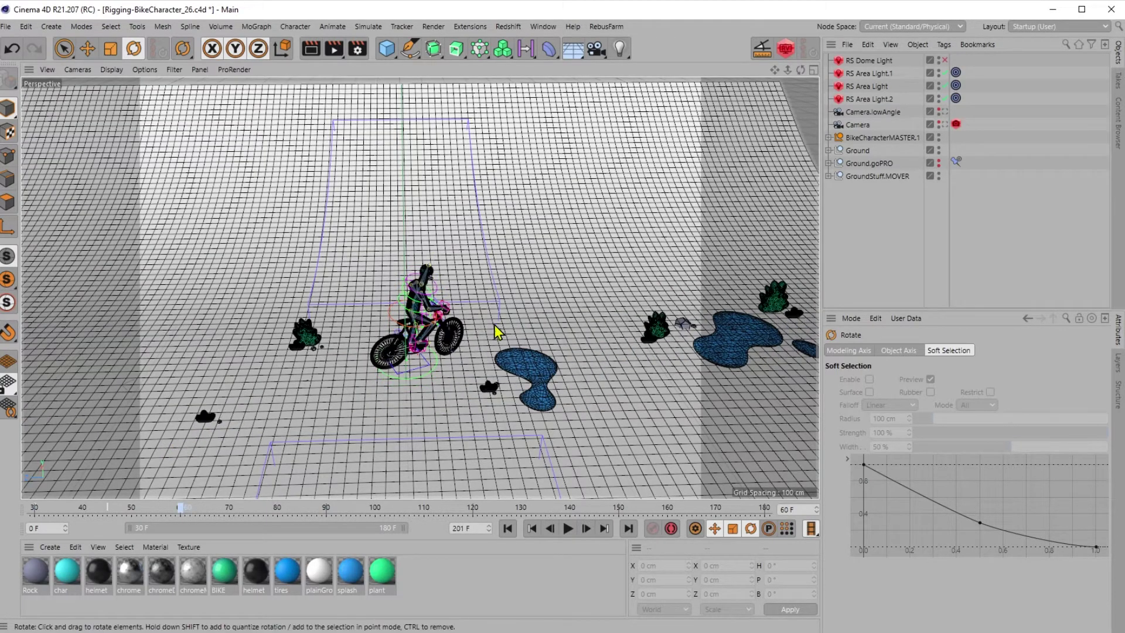
# Scrub the ride from frame 61 through frame 72 to frame 88.
pyautogui.click(186, 509)
pyautogui.moveTo(186, 509); pyautogui.dragTo(268, 411)
pyautogui.moveTo(272, 505); pyautogui.dragTo(322, 493)
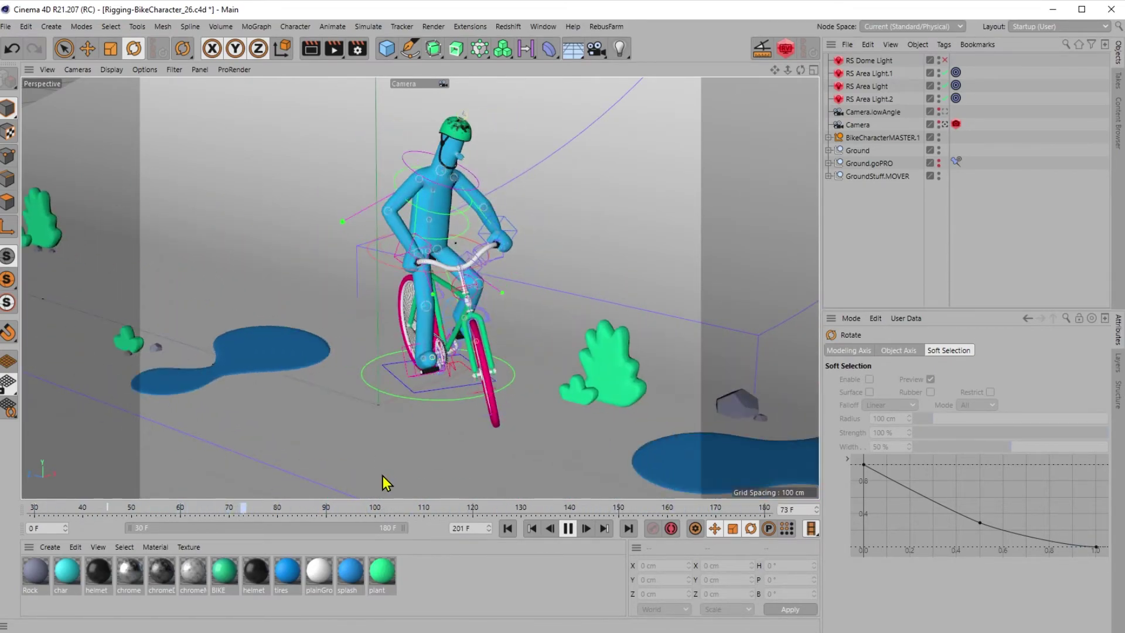
# Stop playback at frame 116, where the bike splashes through the puddle, and switch to the four-view layout.
pyautogui.press('F8')
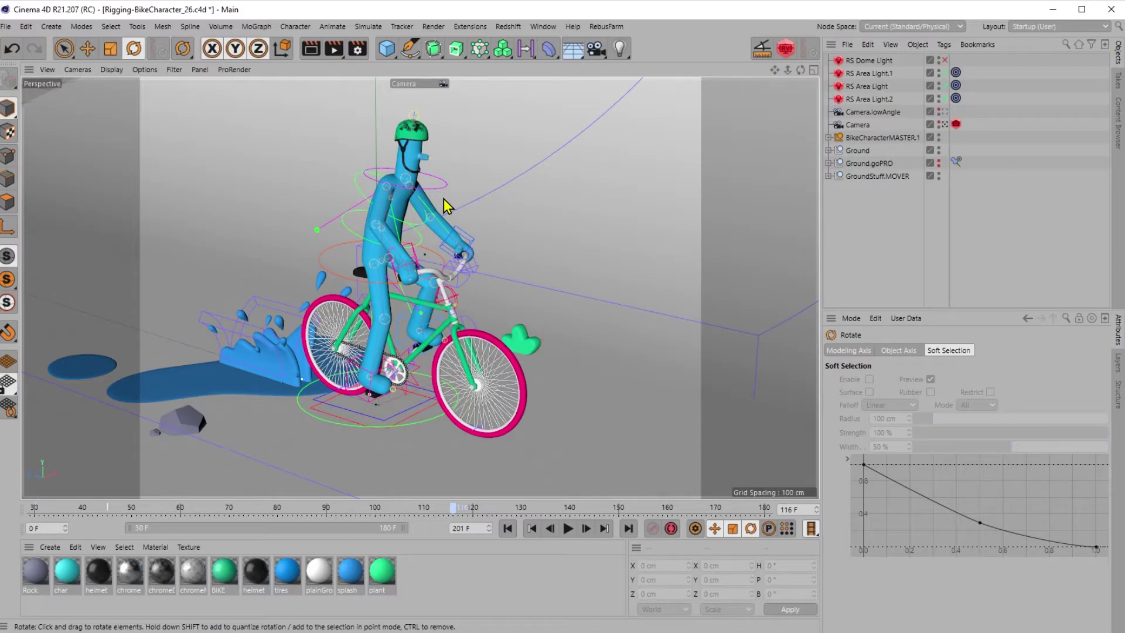
pyautogui.middleClick(444, 198)
# Frame the pedal crank, select PedalCogCONTROLLER under BikeCharacterMASTER.1, and rotate it to P 710.365°.
pyautogui.middleClick(588, 225)
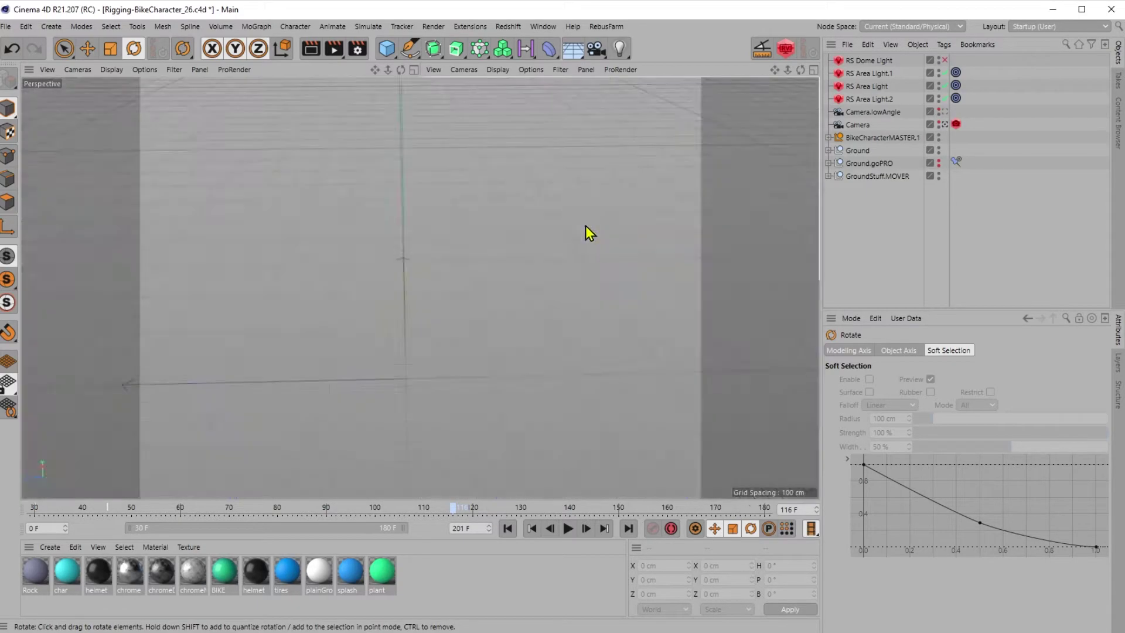
pyautogui.press('o')
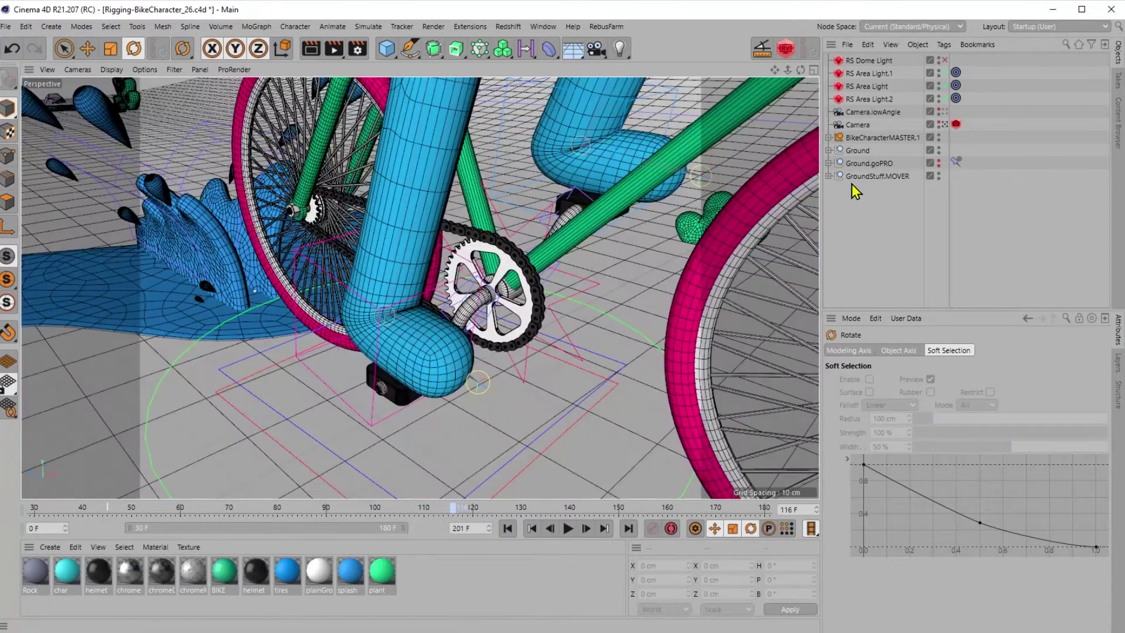
pyautogui.click(829, 137)
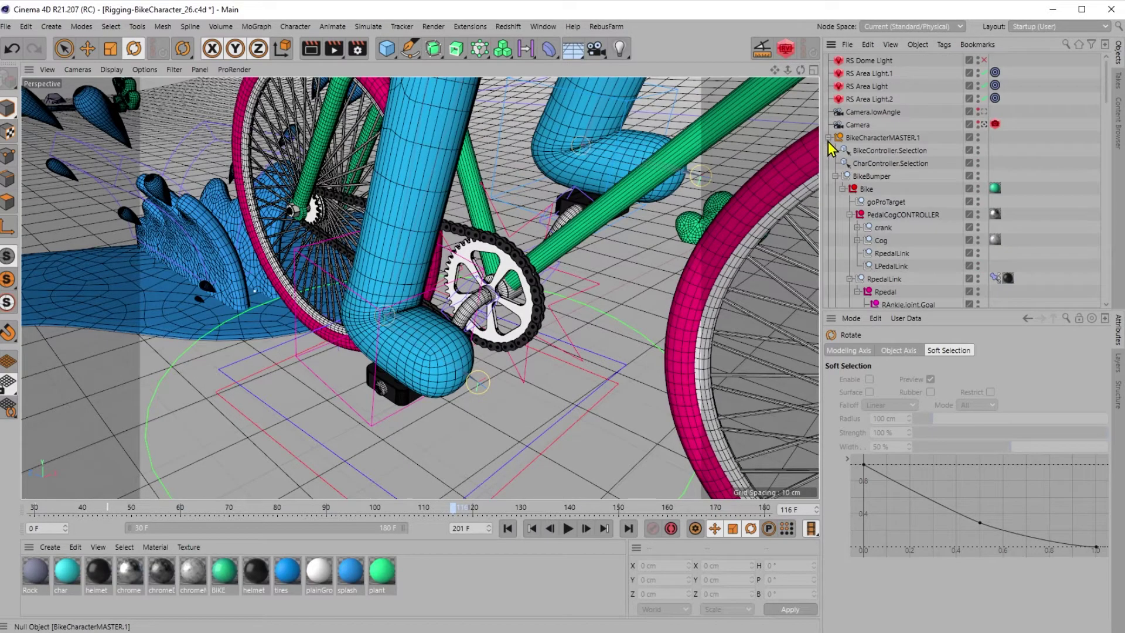
pyautogui.click(877, 216)
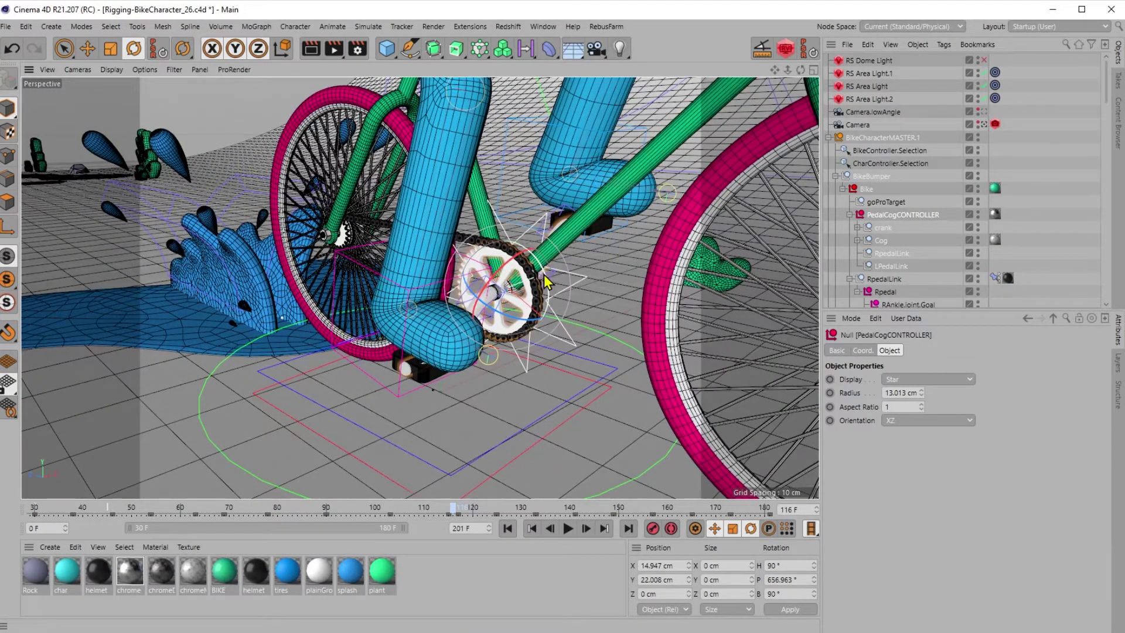
pyautogui.moveTo(547, 280); pyautogui.dragTo(528, 299)
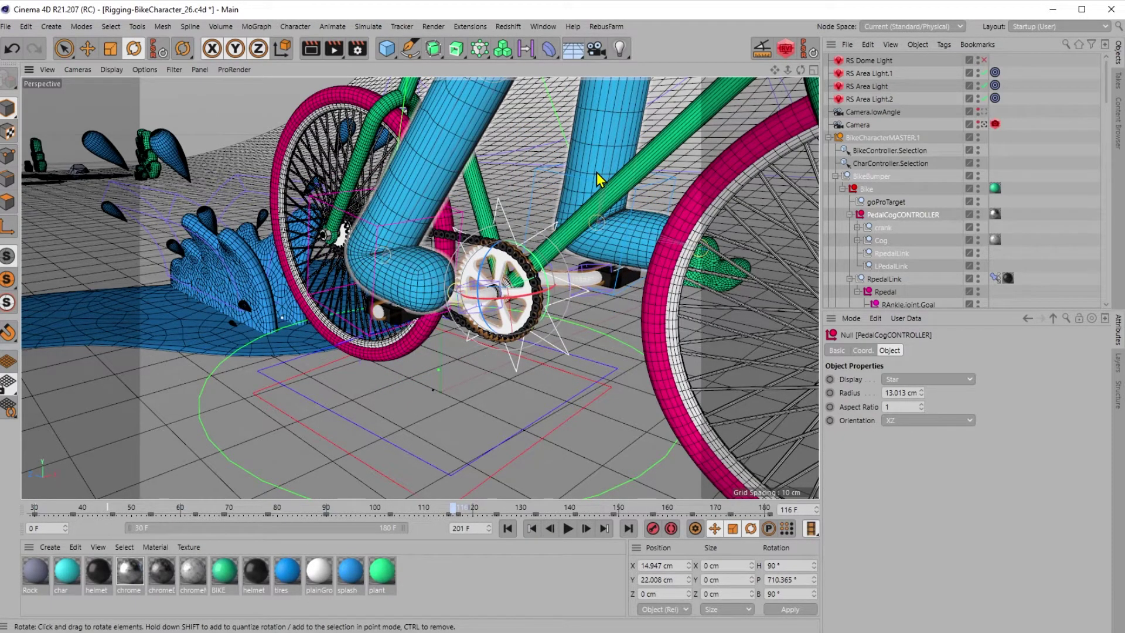